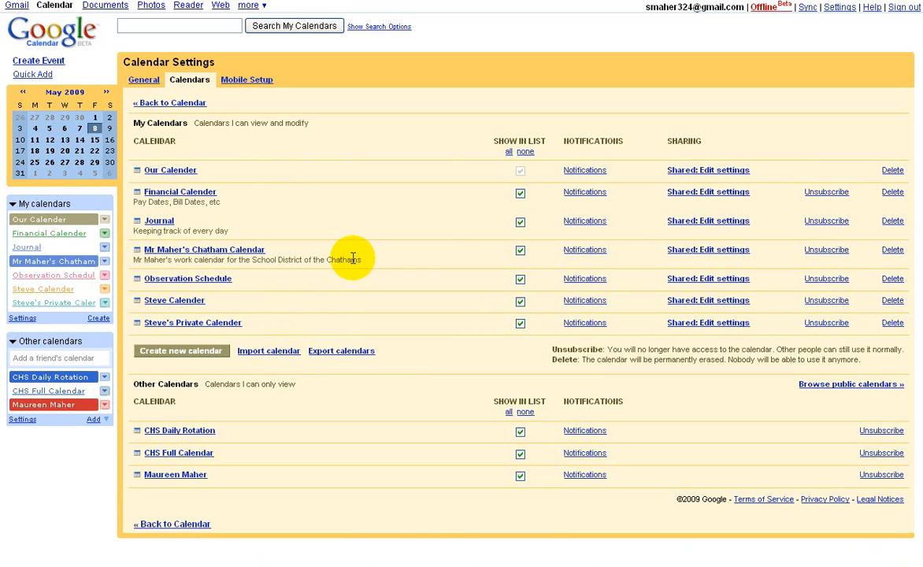
# Open the embed customization options for the work calendar of the School District of the Chathams
pyautogui.click(210, 250)
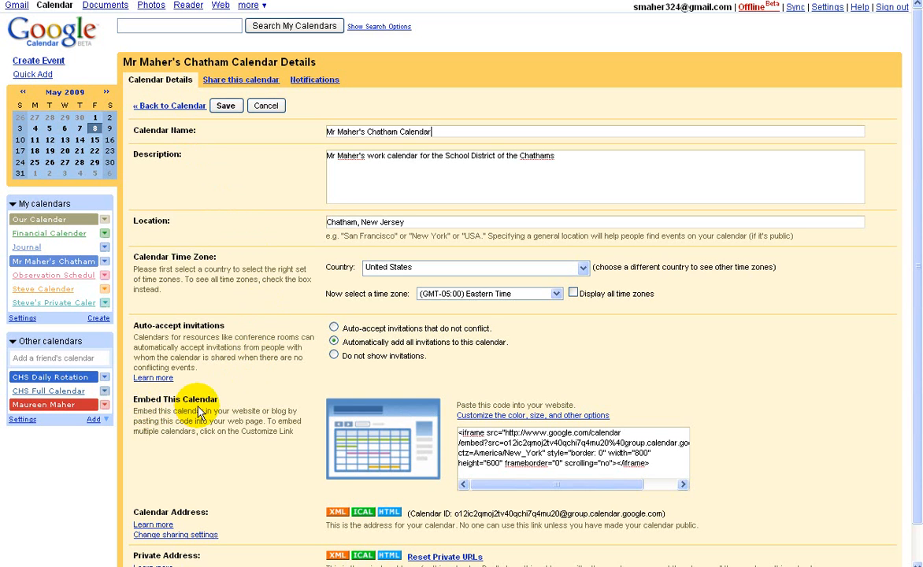
pyautogui.click(494, 416)
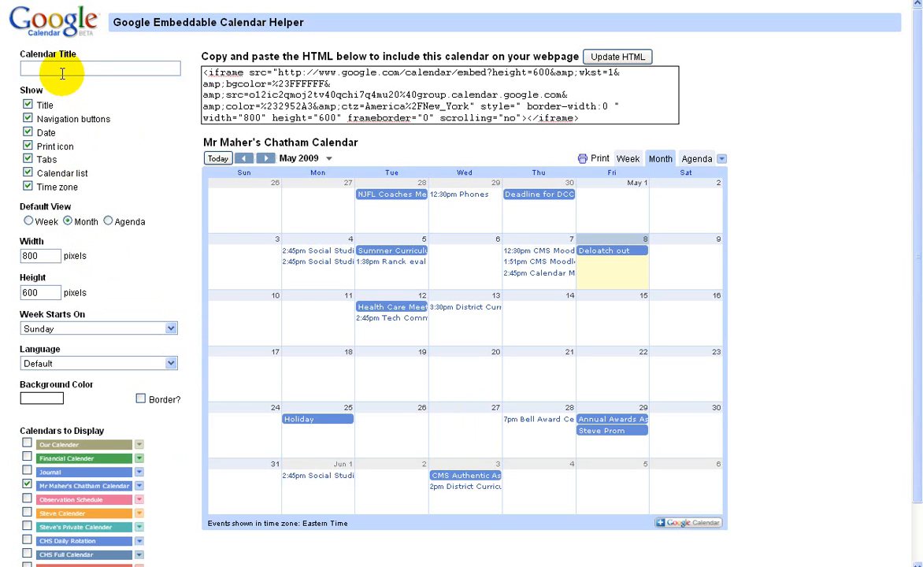
# Copy the calendar's displayed name into the Calendar Title and hide the Tabs in the embedded calendar
pyautogui.moveTo(359, 143); pyautogui.dragTo(197, 147)
pyautogui.hotkey('ctrl', 'c')
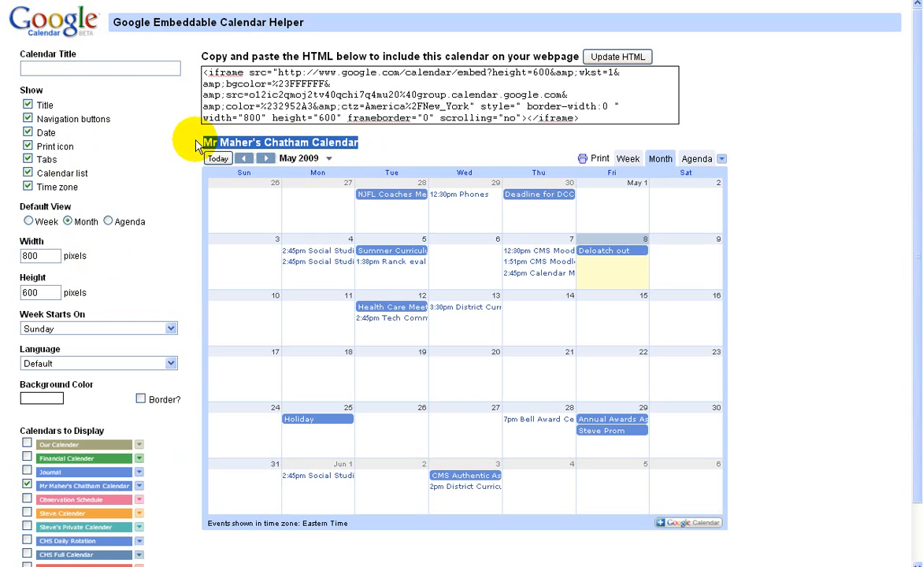
pyautogui.click(56, 70)
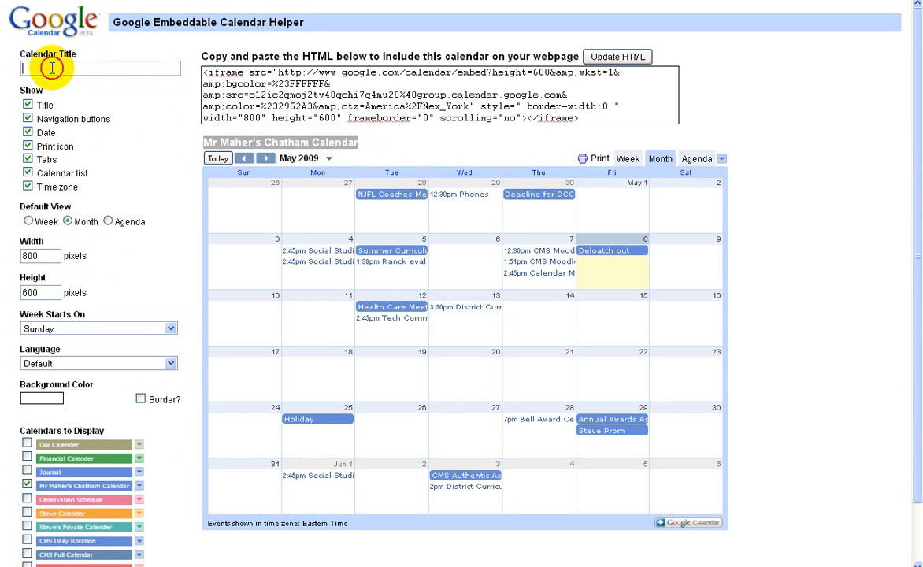
pyautogui.hotkey('ctrl', 'v')
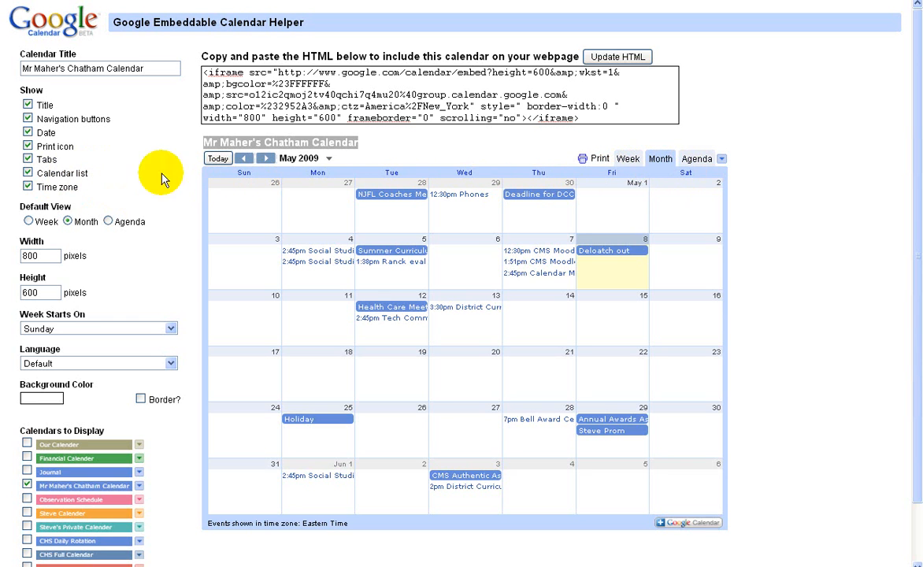
pyautogui.click(28, 161)
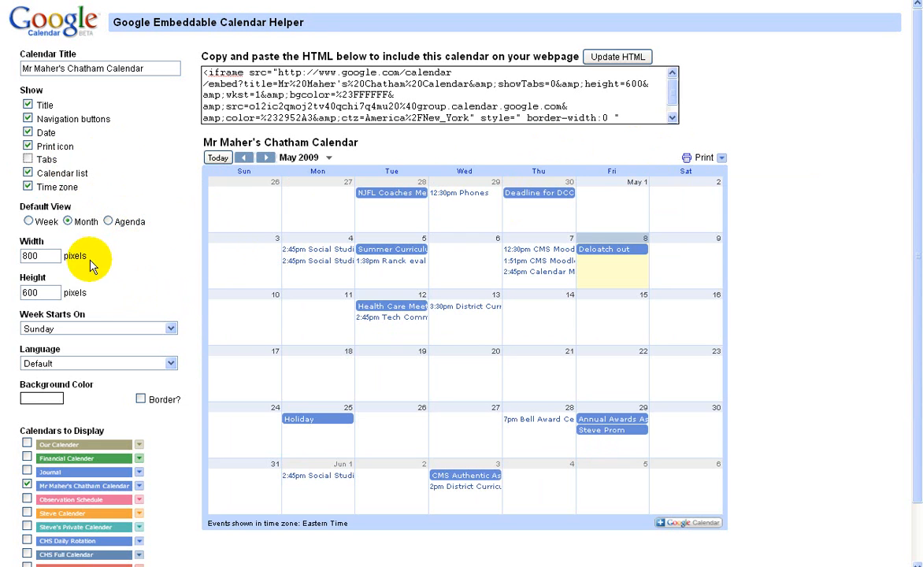
# Try a width of 500 pixels for the embedded calendar
pyautogui.moveTo(29, 260); pyautogui.dragTo(6, 258)
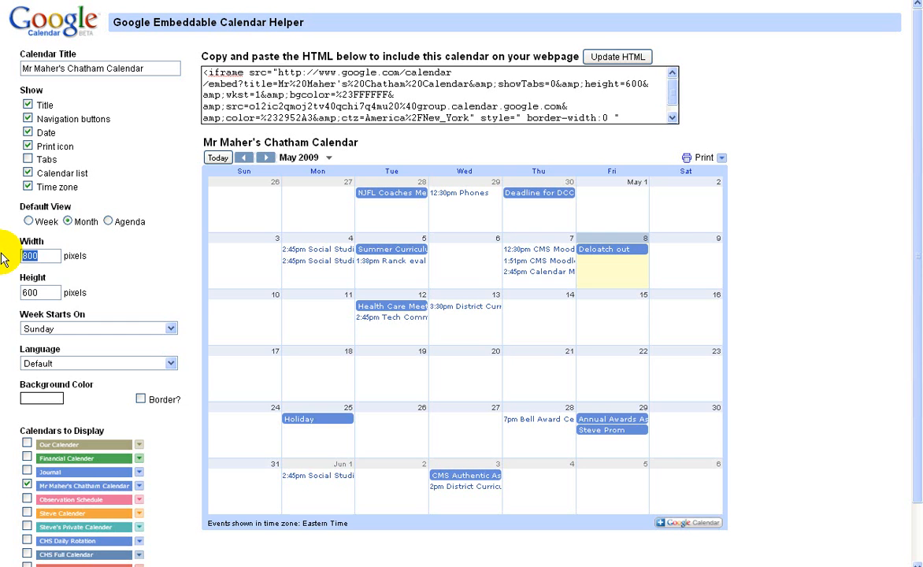
pyautogui.write('500')
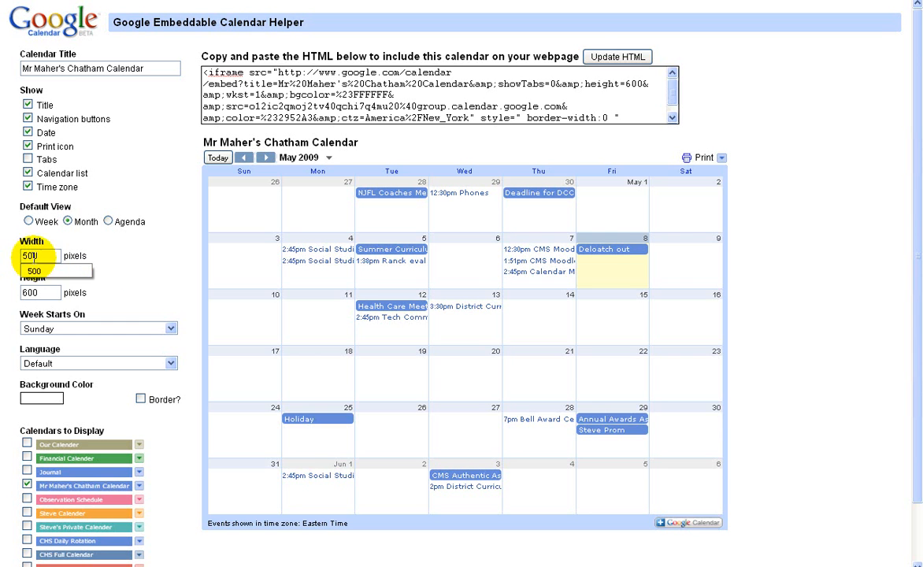
pyautogui.click(154, 277)
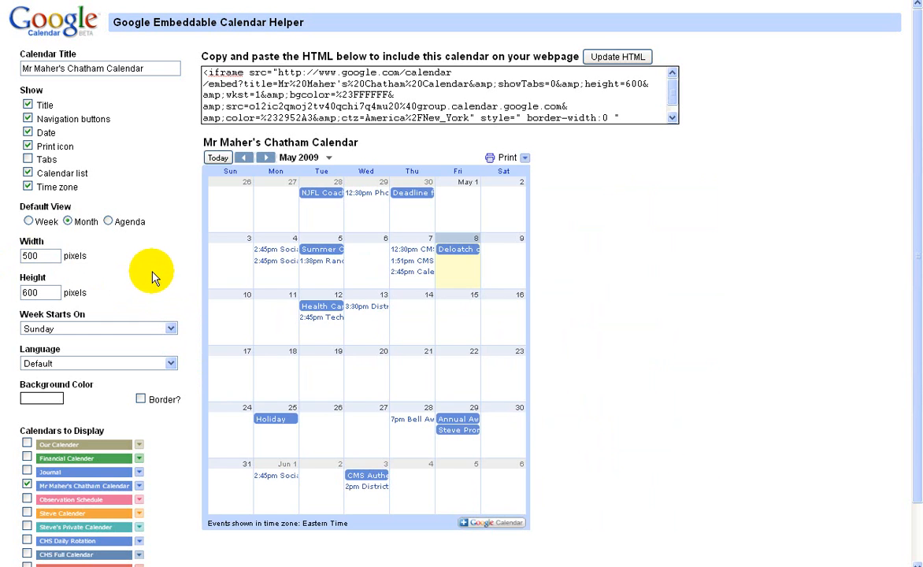
# Set the embedded calendar's width to 600 pixels
pyautogui.doubleClick(26, 255)
pyautogui.write('600')
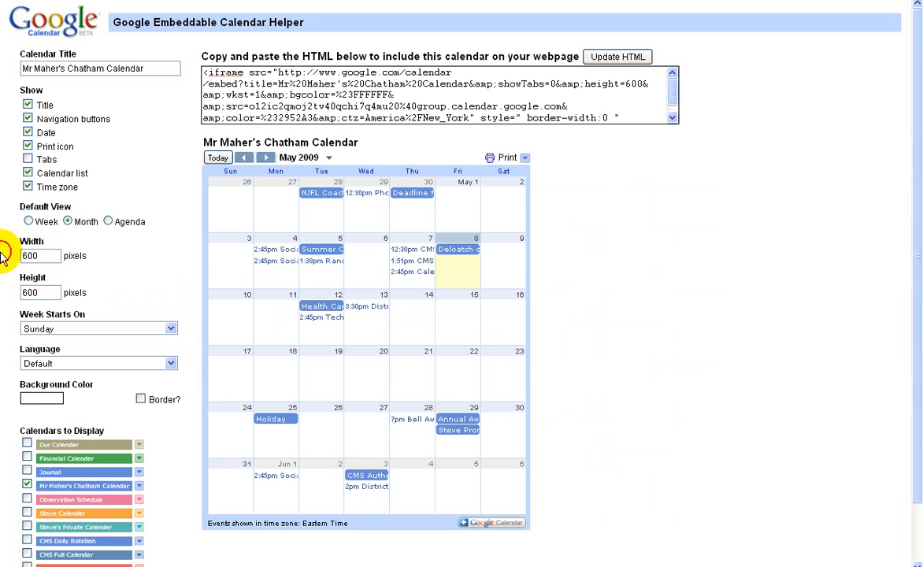
pyautogui.click(138, 277)
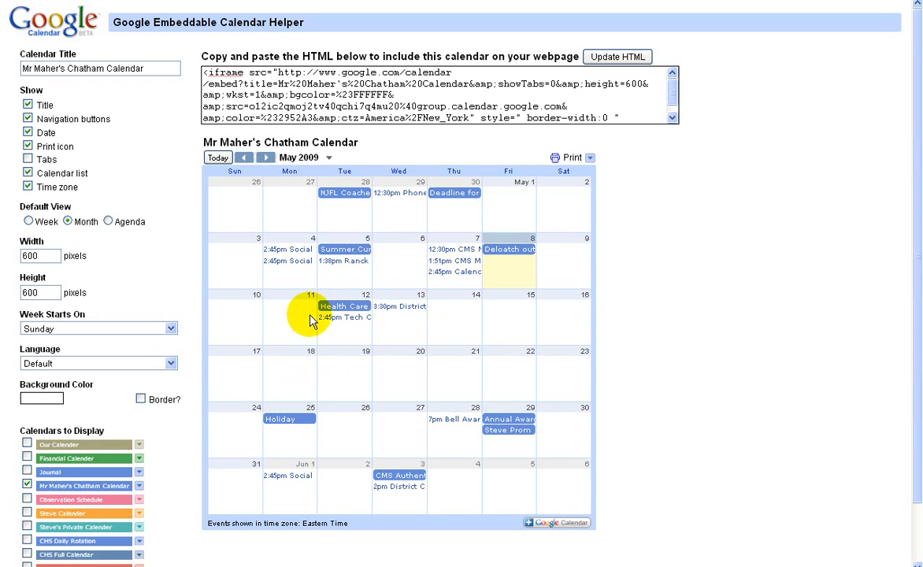
# Select and copy the complete HTML embed code generated for the customized calendar
pyautogui.scroll(-3, 670, 308)
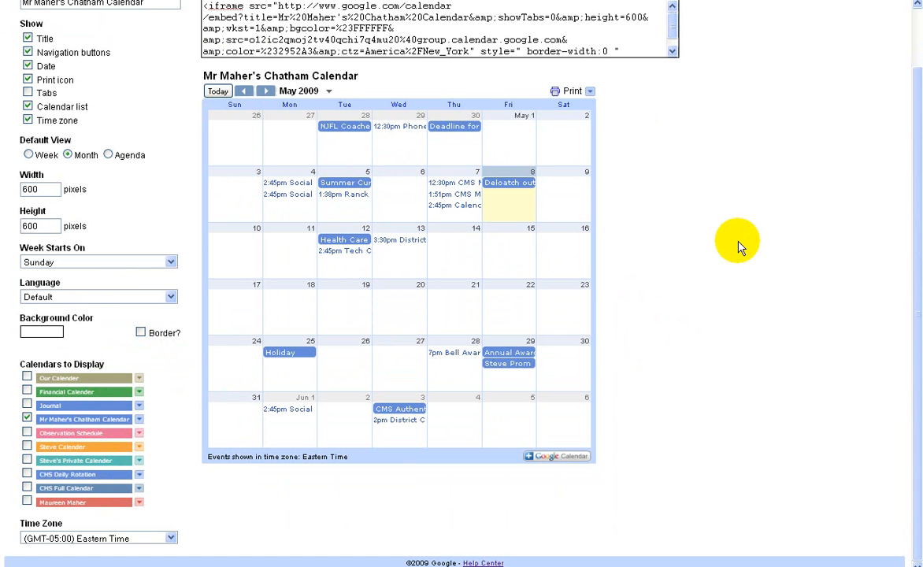
pyautogui.scroll(2, 675, 225)
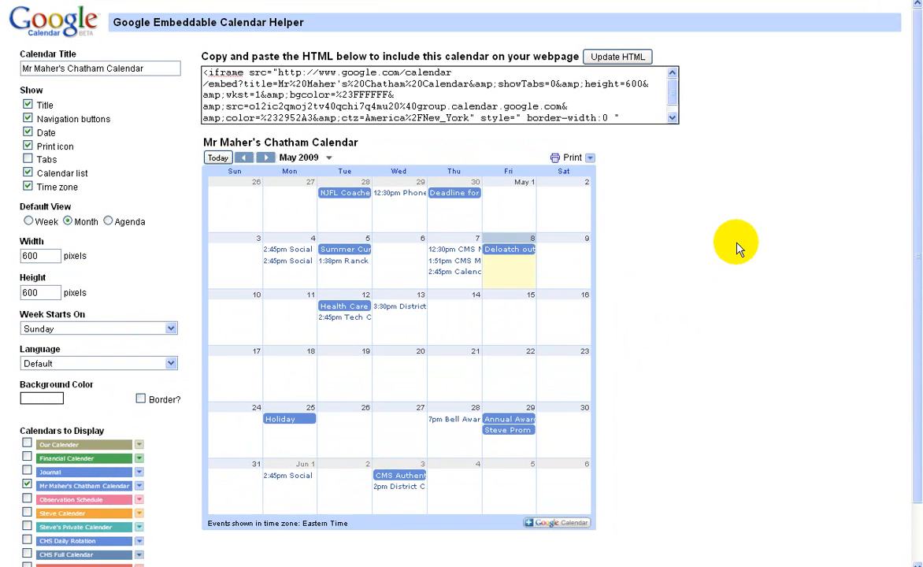
pyautogui.click(370, 83)
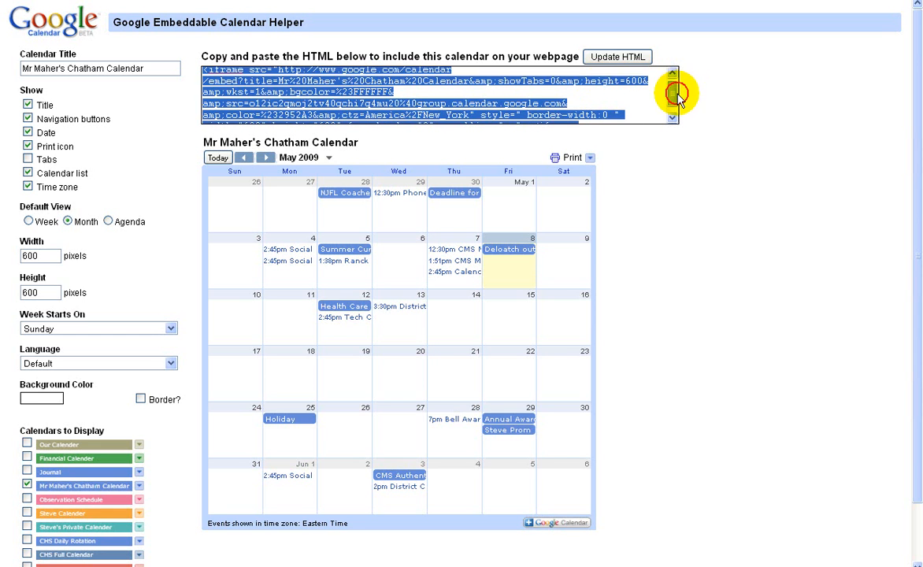
pyautogui.moveTo(680, 96); pyautogui.dragTo(680, 110)
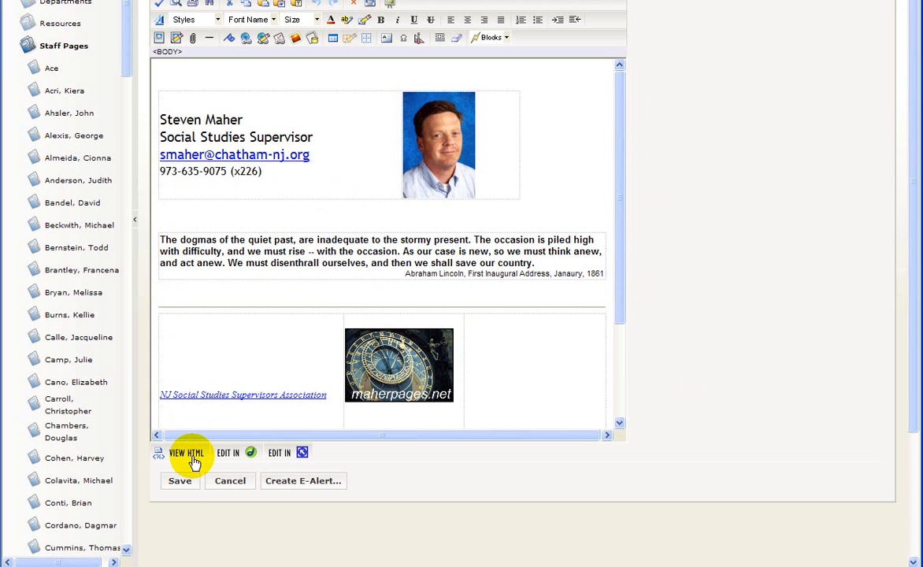
# Insert the copied calendar iframe code into the staff page's HTML source, between the Lincoln quotation and the horizontal rule, and apply it
pyautogui.click(171, 294)
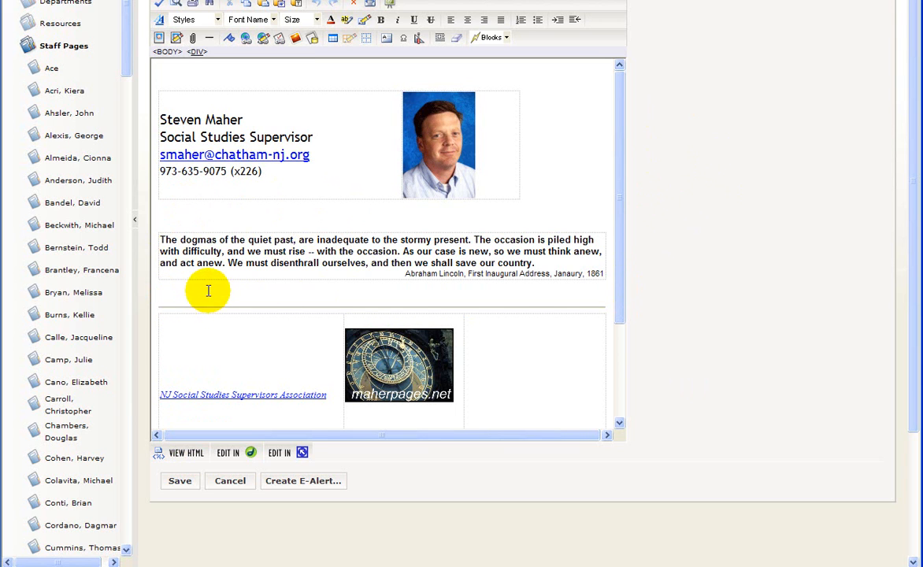
pyautogui.click(183, 461)
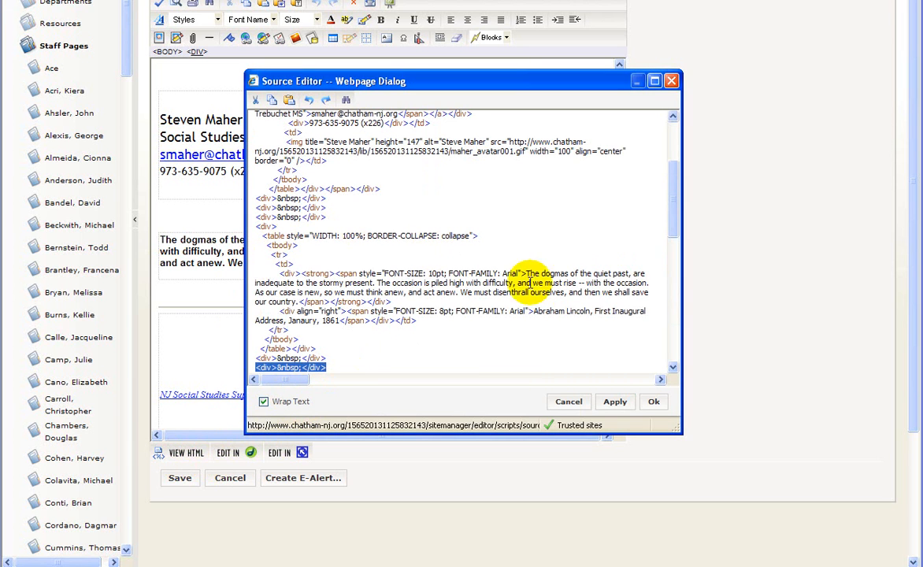
pyautogui.moveTo(676, 197); pyautogui.dragTo(674, 252)
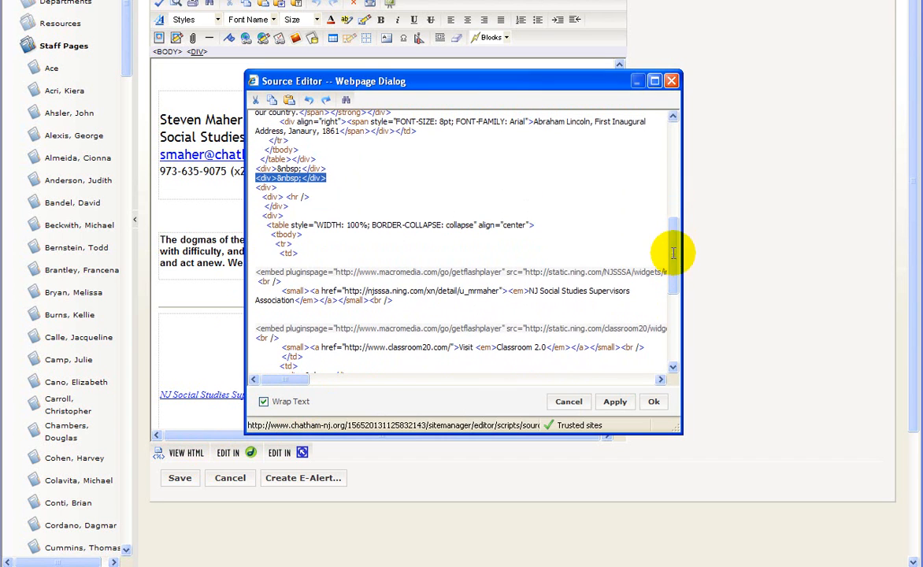
pyautogui.click(338, 180)
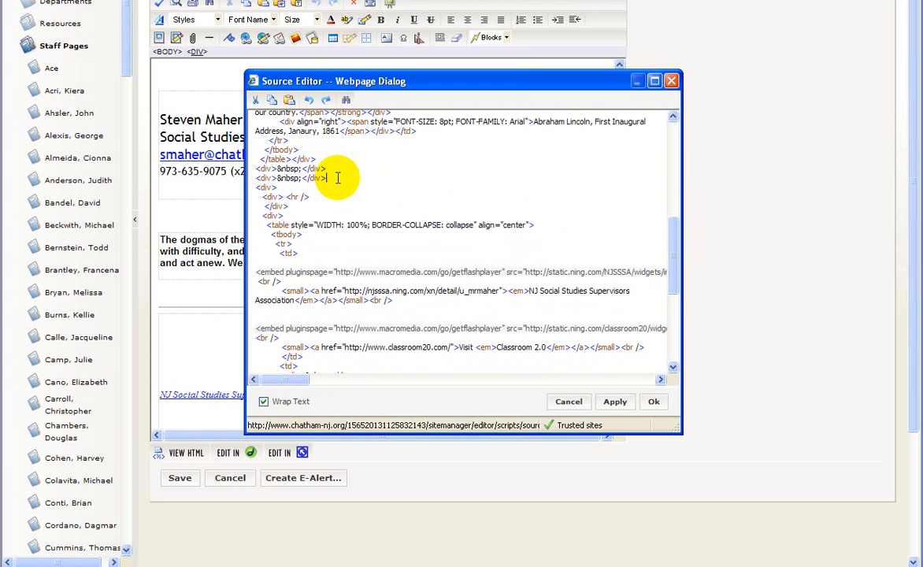
pyautogui.write('<iframe src="http://www.google.com/calendar/embed?title=Mr%20Maher\'s%20Chatham%20Calendar&amp;showTabs=0&amp;height=600&amp;wkst=1&amp;bgcolor=%23FFFFFF&amp;src=o12c2gmoj2tv40qchi7q4mu20%40group.calendar.google.com&amp;color=%232952A3&amp;ctz=America%2FNew_York" style=" border-width:0 " width="600" height="600" frameborder="0" scrolling="no"></iframe>')
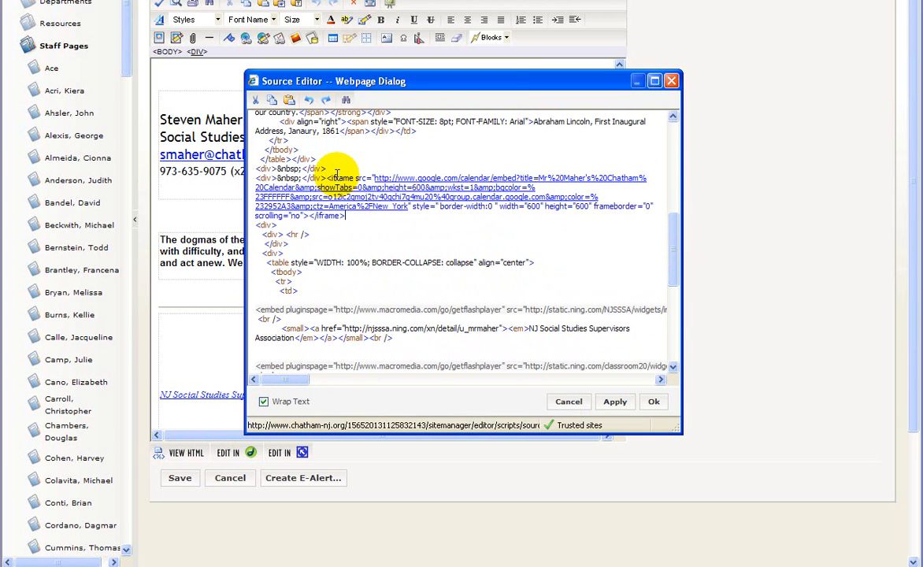
pyautogui.click(622, 404)
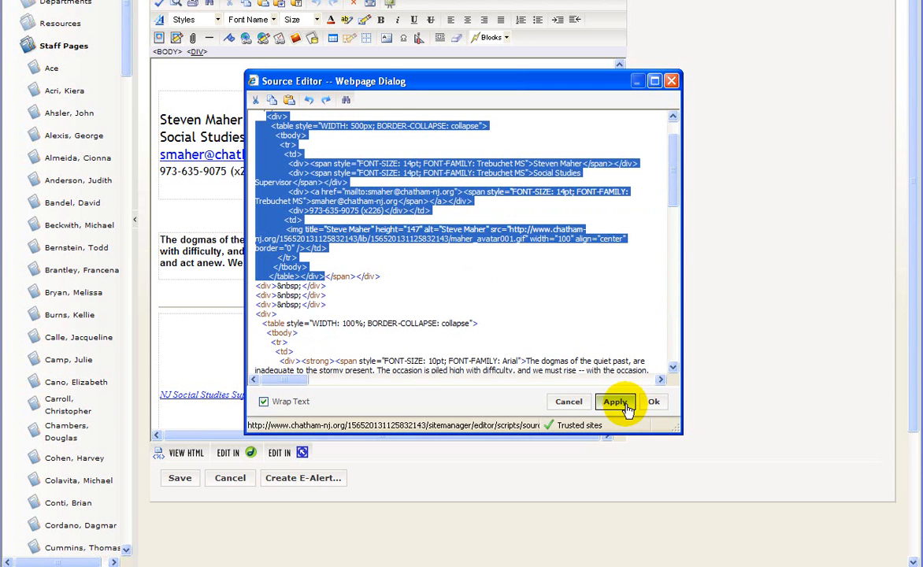
pyautogui.click(659, 402)
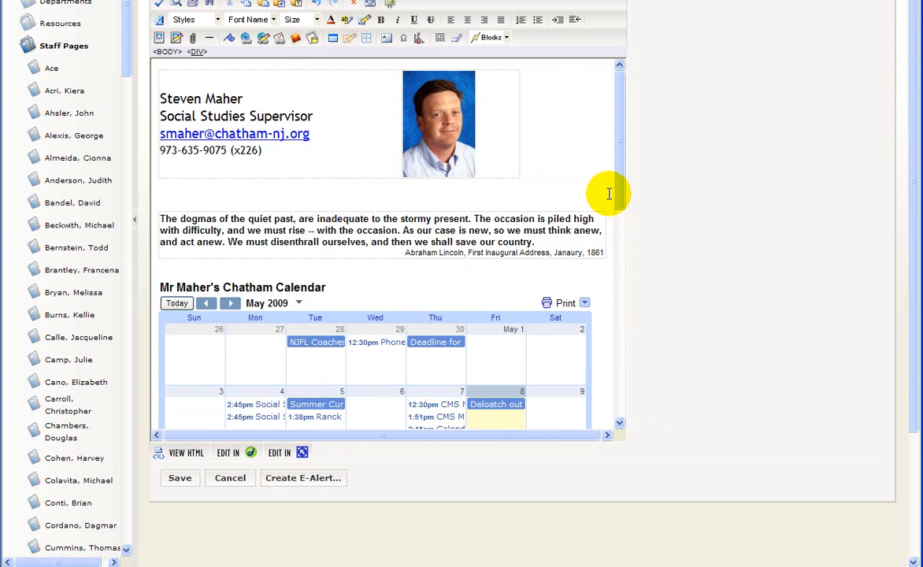
# Save the edited staff page and dismiss the save notice
pyautogui.click(176, 486)
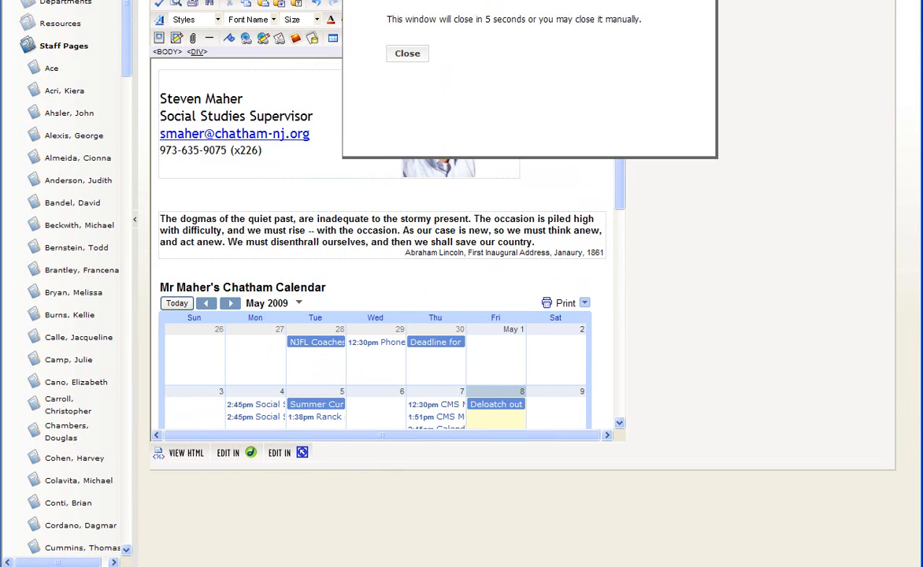
pyautogui.click(402, 47)
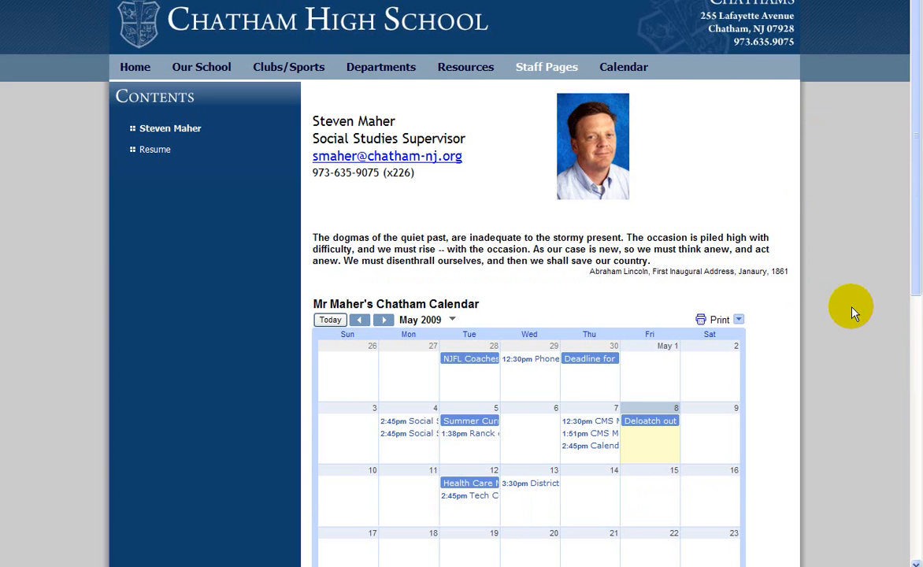
# Review the embedded calendar on the published staff page, checking the details of the May 5 1:38pm event and the May 7 CMS Moodle Workshop
pyautogui.scroll(-5, 852, 312)
pyautogui.scroll(4, 852, 311)
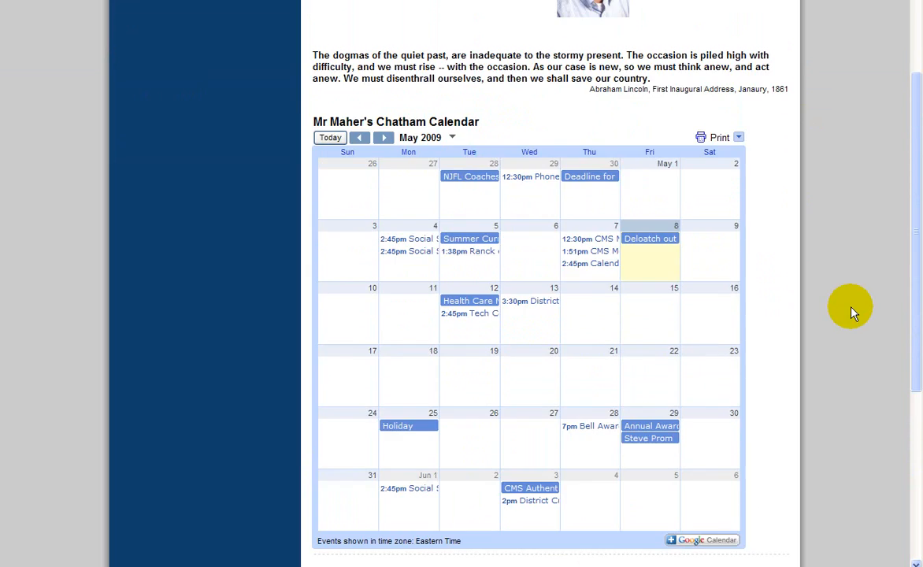
pyautogui.scroll(2, 807, 310)
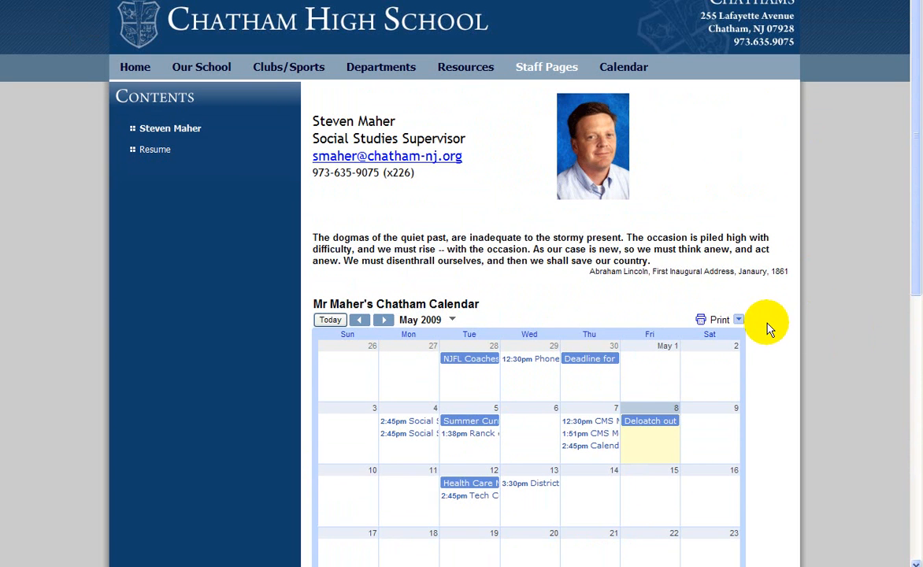
pyautogui.scroll(-3, 768, 327)
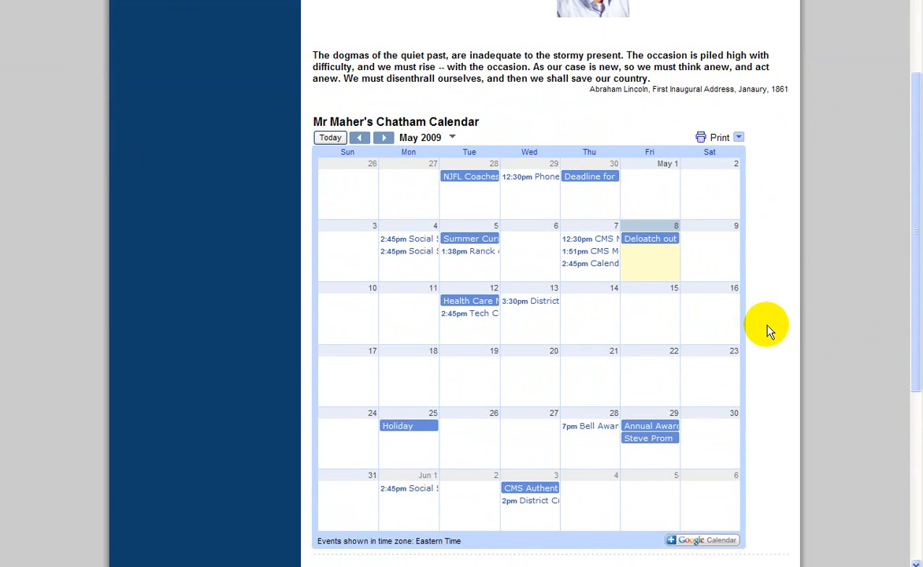
pyautogui.click(460, 252)
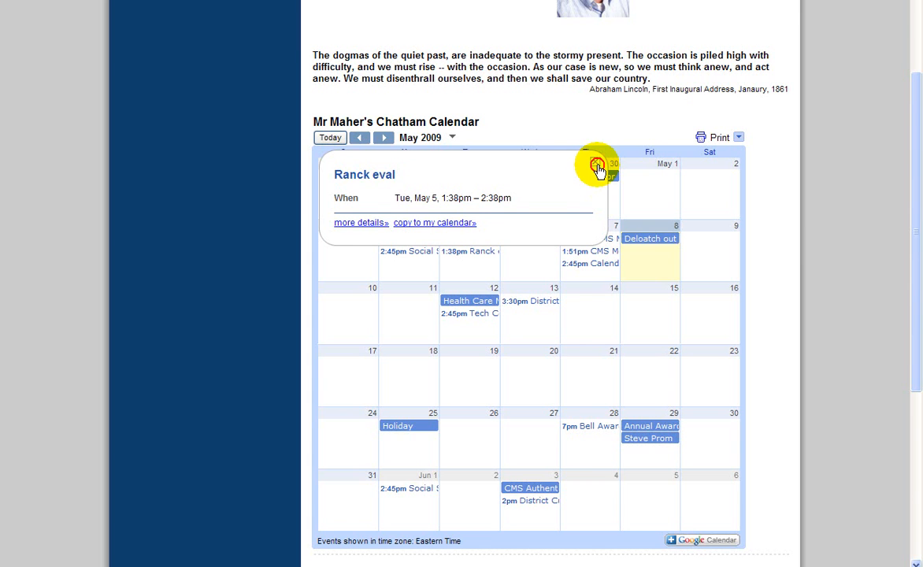
pyautogui.click(597, 166)
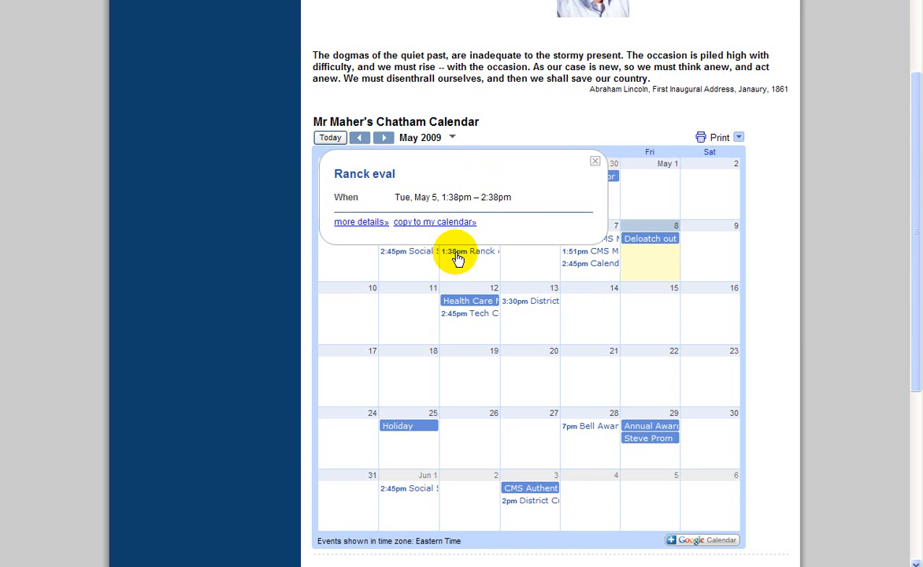
pyautogui.click(597, 163)
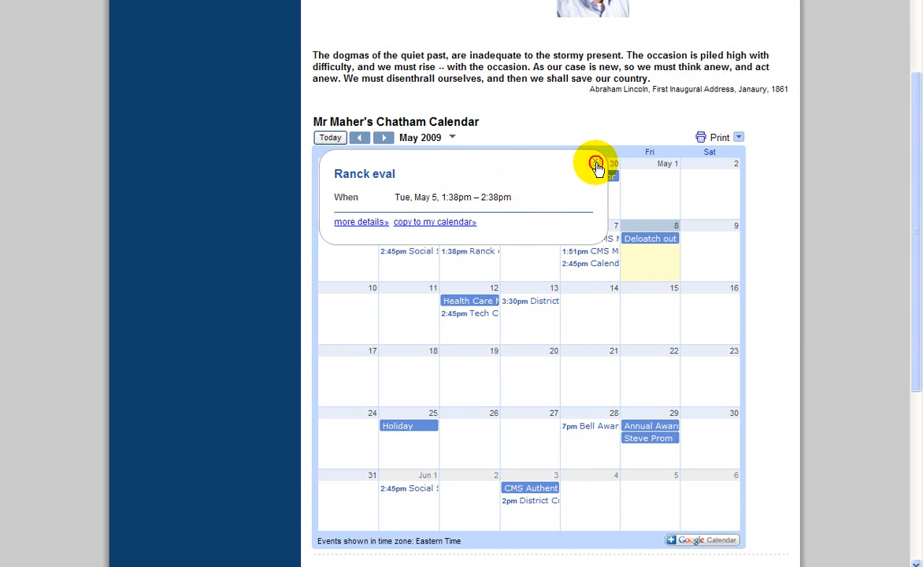
pyautogui.click(580, 252)
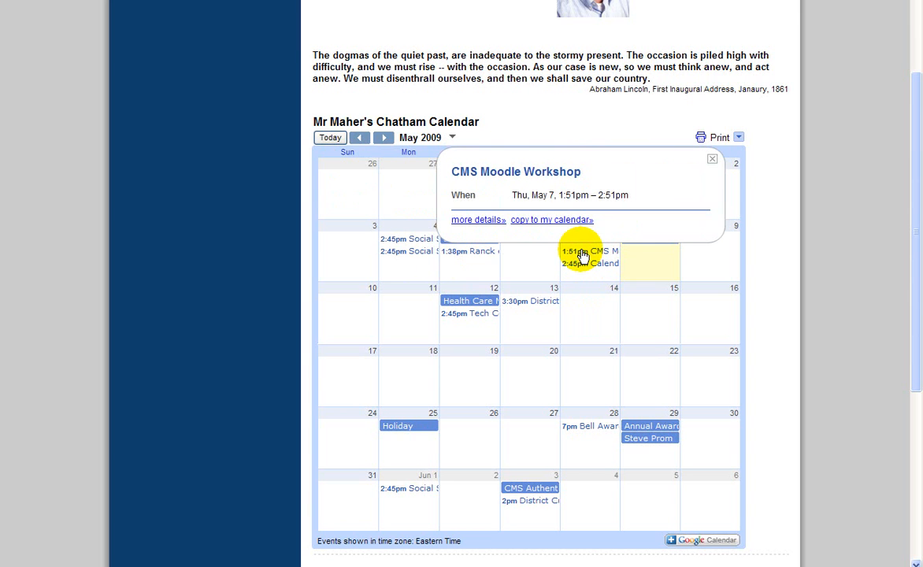
pyautogui.click(714, 163)
pyautogui.scroll(3, 757, 233)
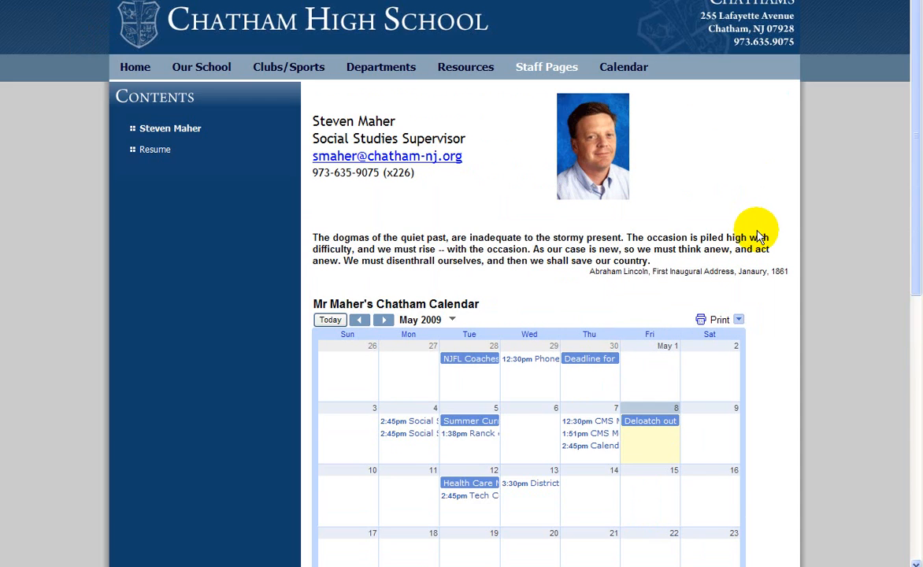